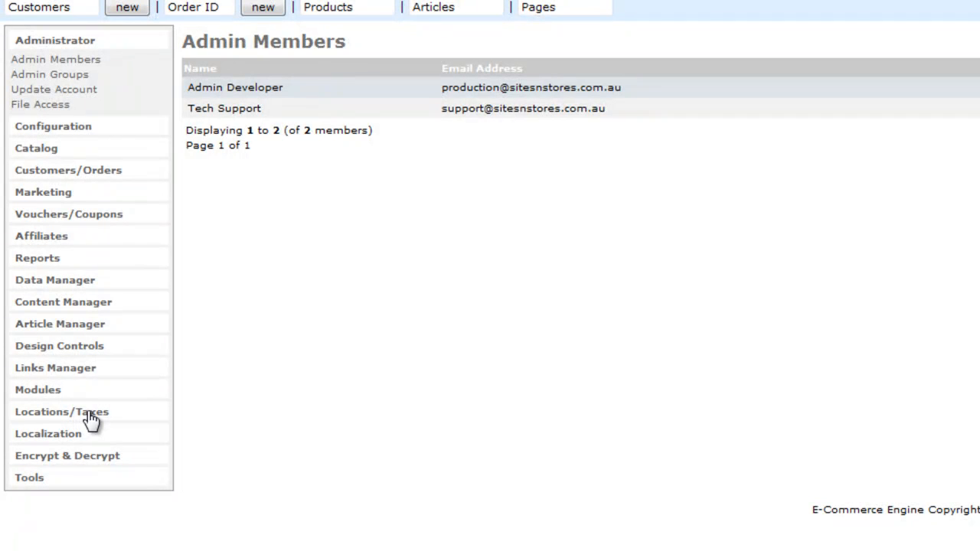
- Create a new tax zone named Australia with the description "Australia 10% GST"
click(90, 414)
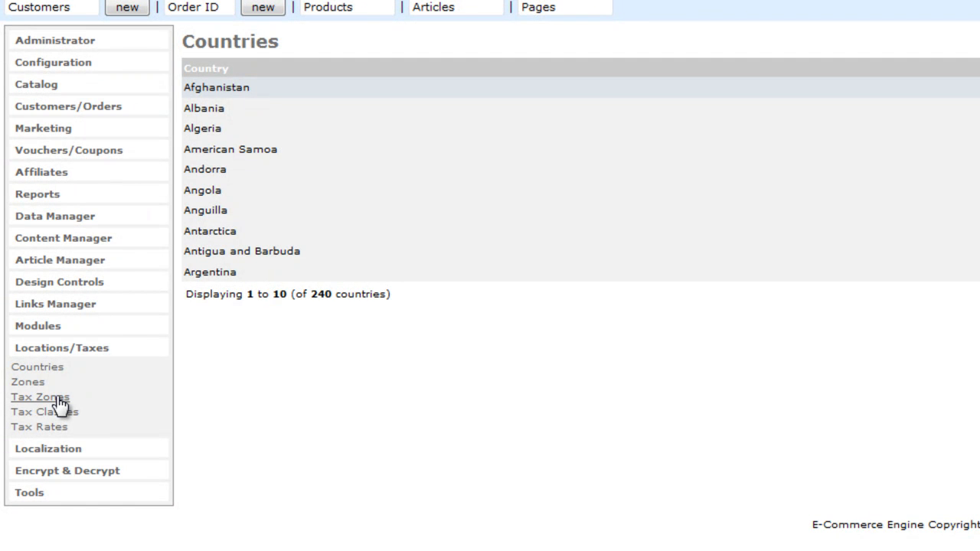
click(61, 403)
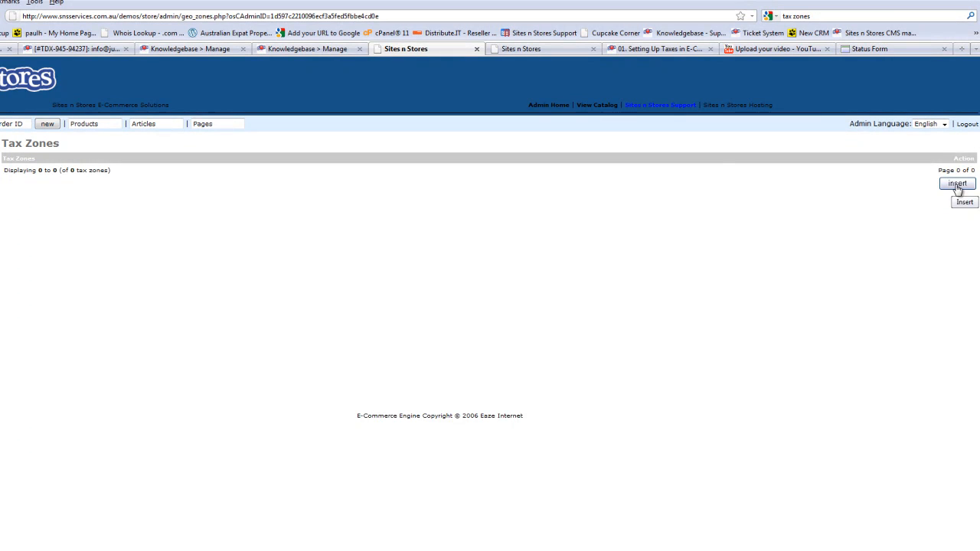
click(957, 186)
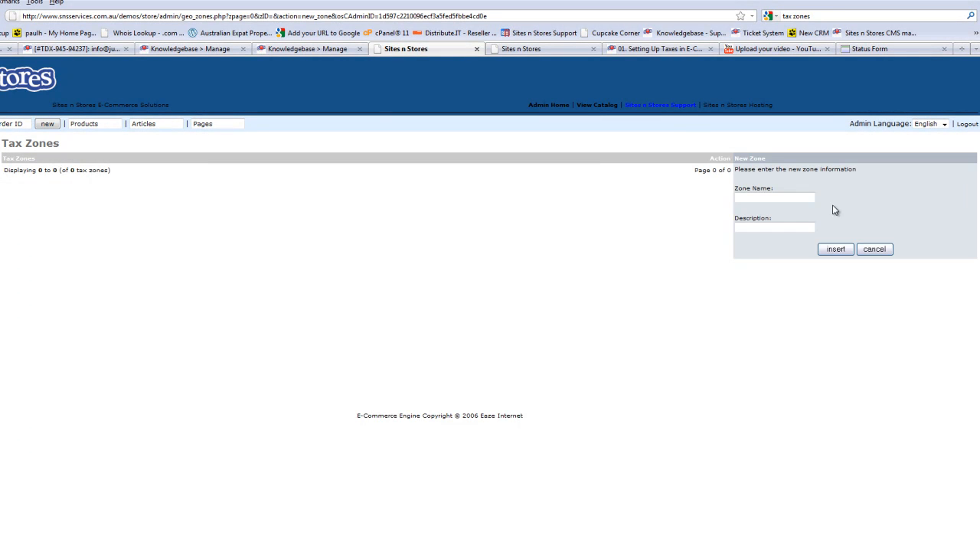
click(768, 196)
text(Australia)
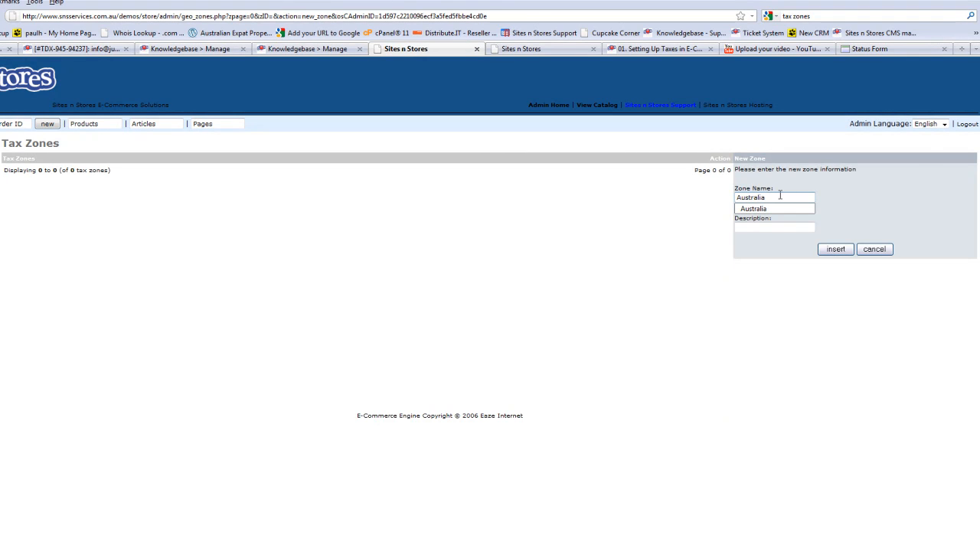
click(761, 228)
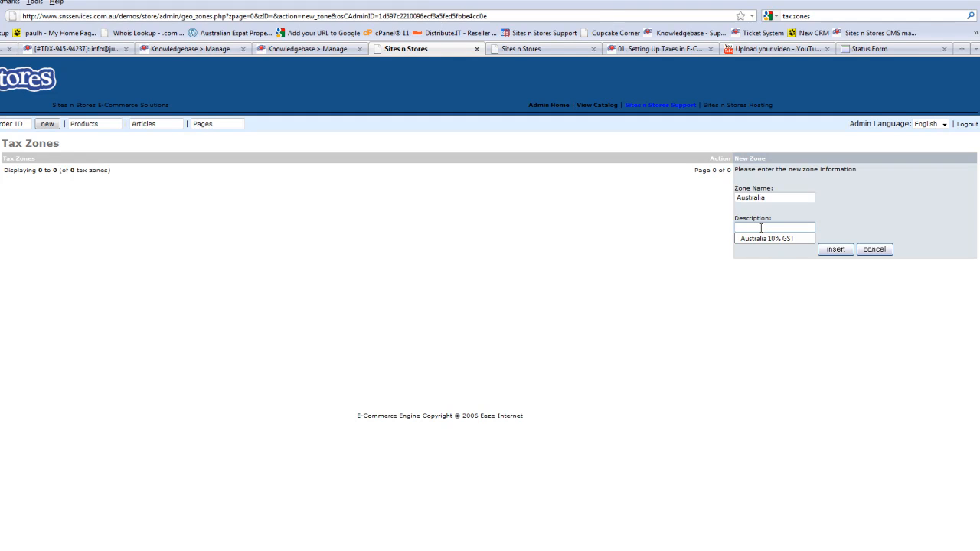
click(782, 228)
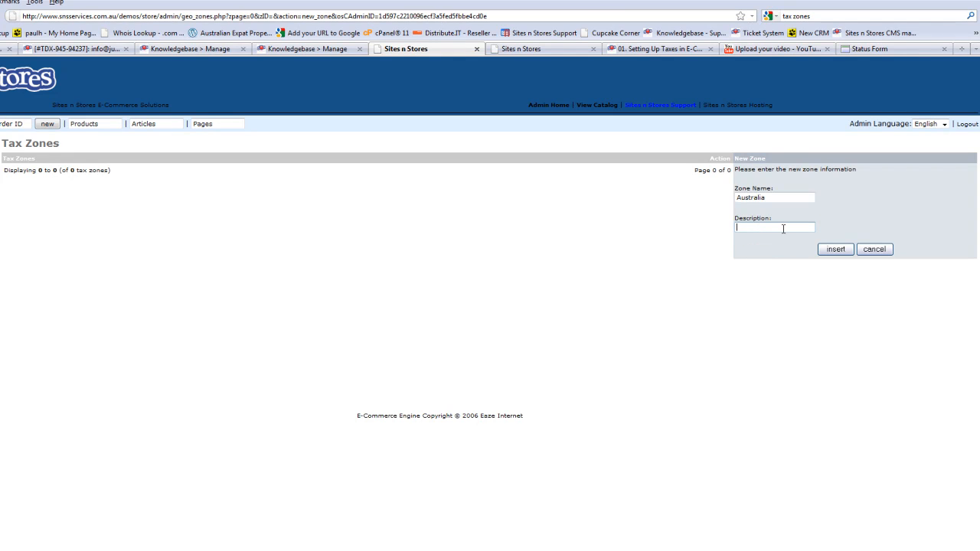
text(Australia 10% GST)
click(900, 220)
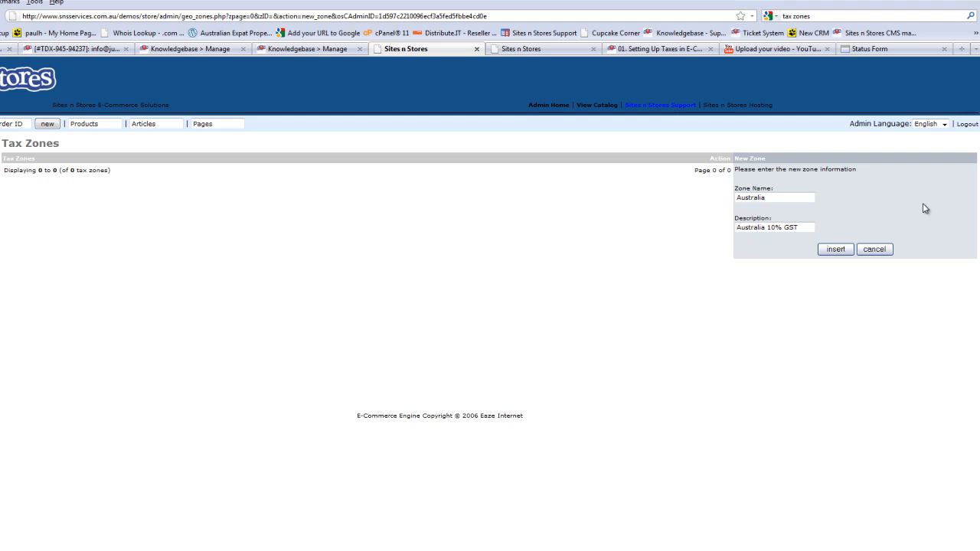
click(835, 250)
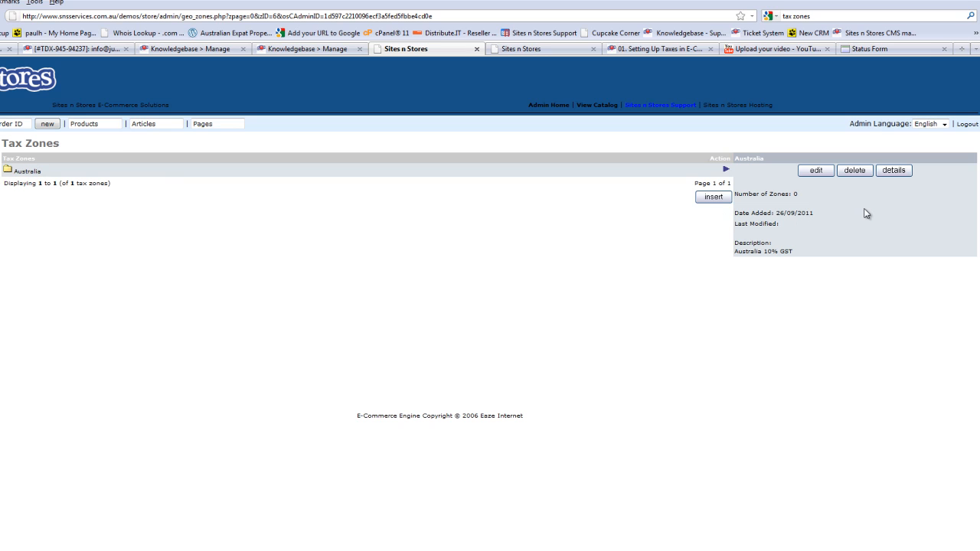
- Add Australia as a sub zone country in the Australia tax zone without a specific zone, and reopen the tax zone's details to check it
click(894, 170)
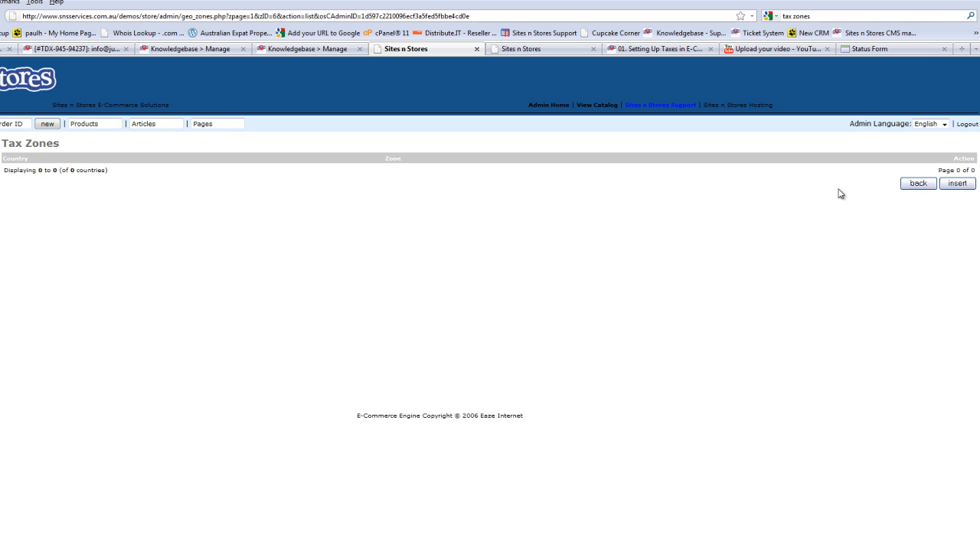
click(957, 185)
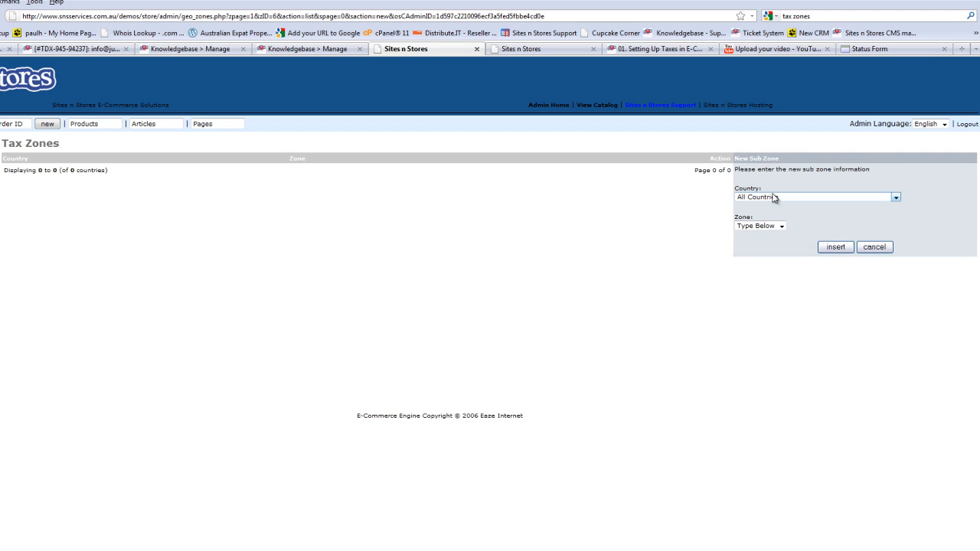
click(772, 198)
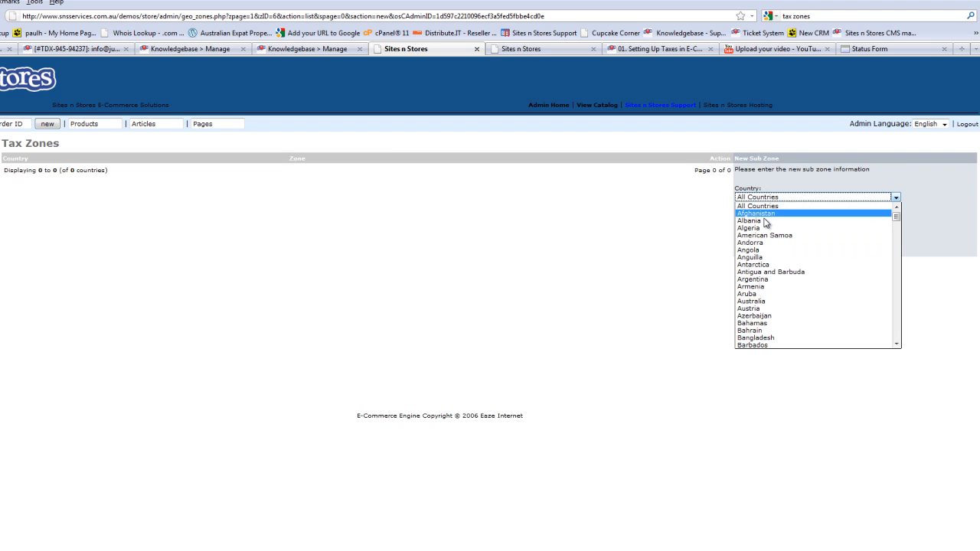
click(756, 302)
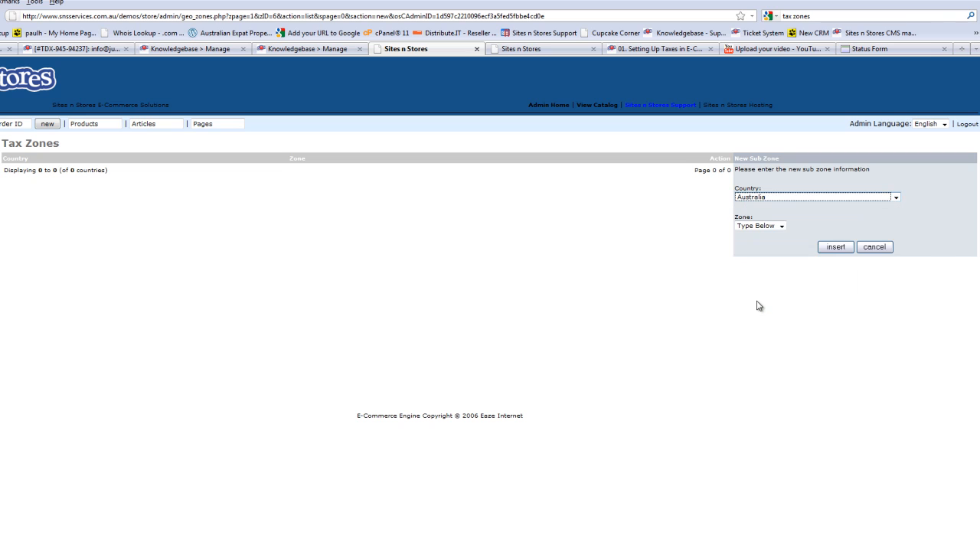
click(760, 226)
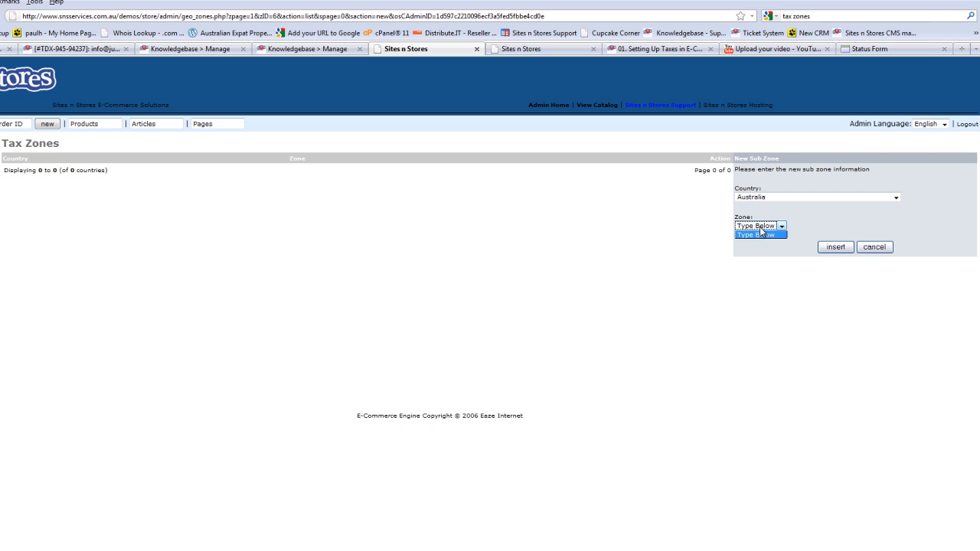
click(827, 217)
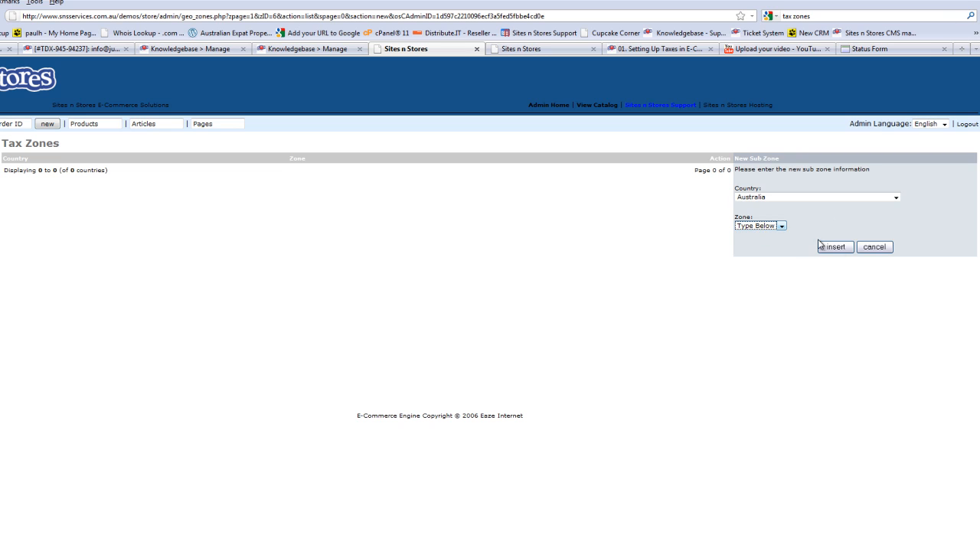
click(835, 246)
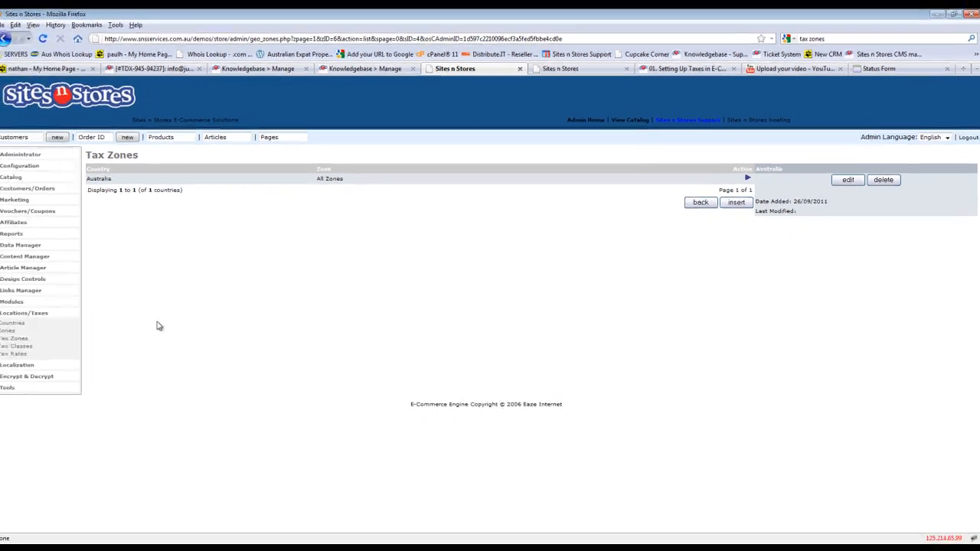
click(28, 338)
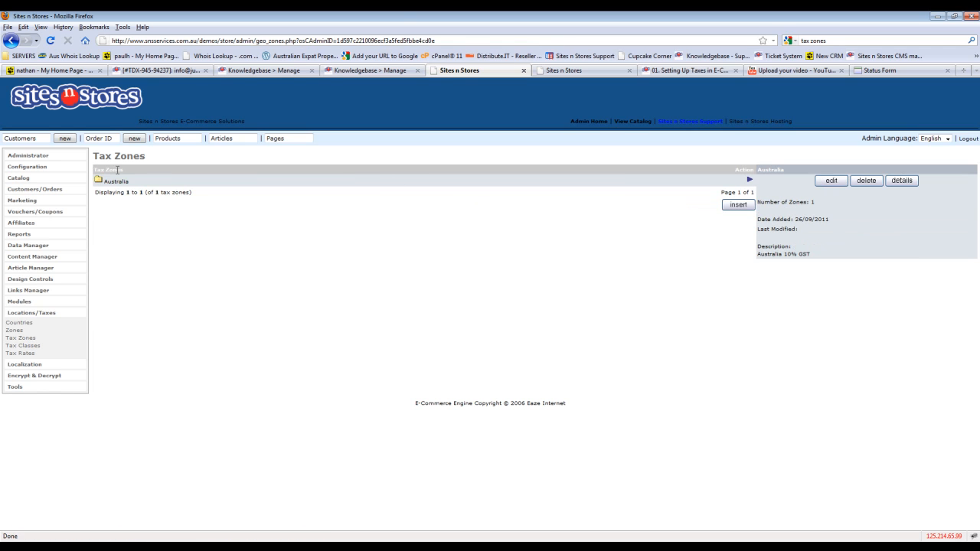
click(901, 182)
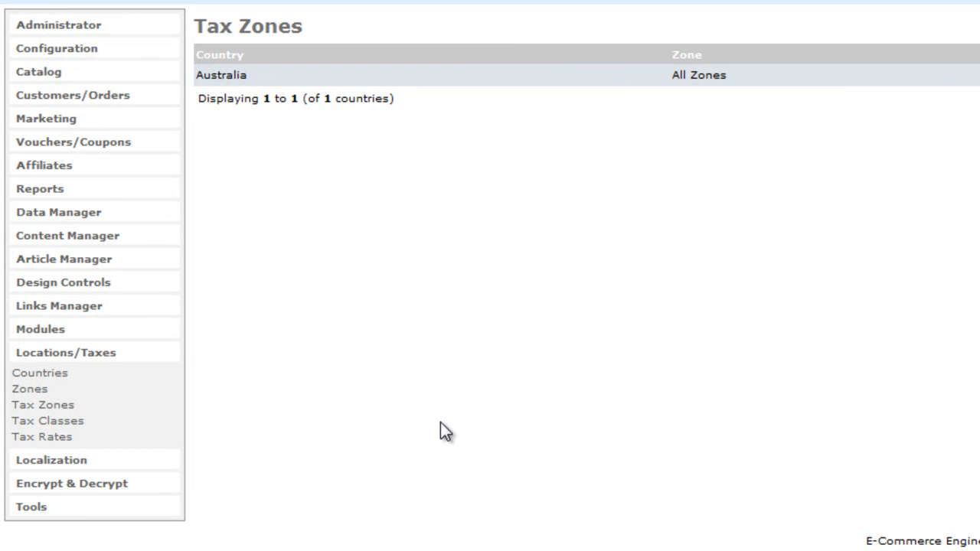
- Create a new tax class titled GST with the description "10% GST"
click(63, 426)
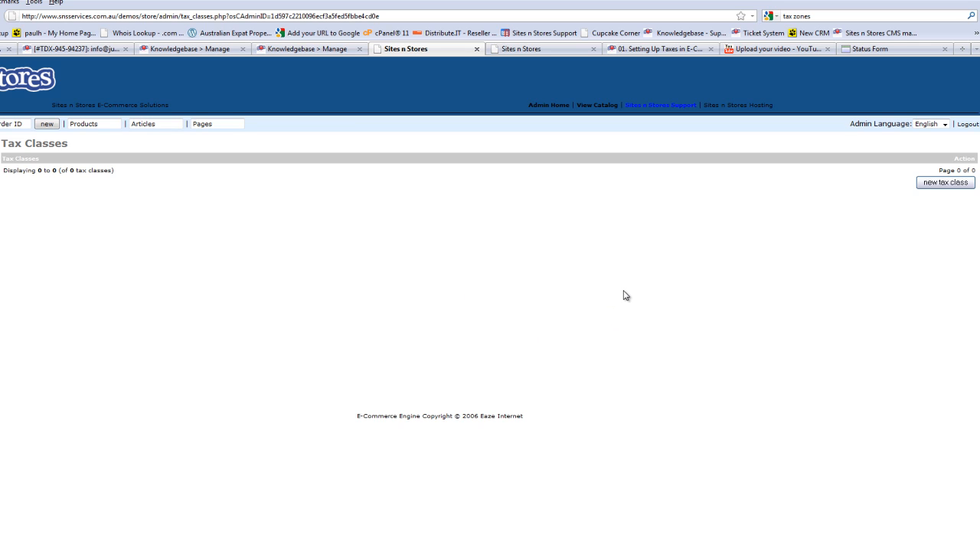
click(935, 188)
click(777, 197)
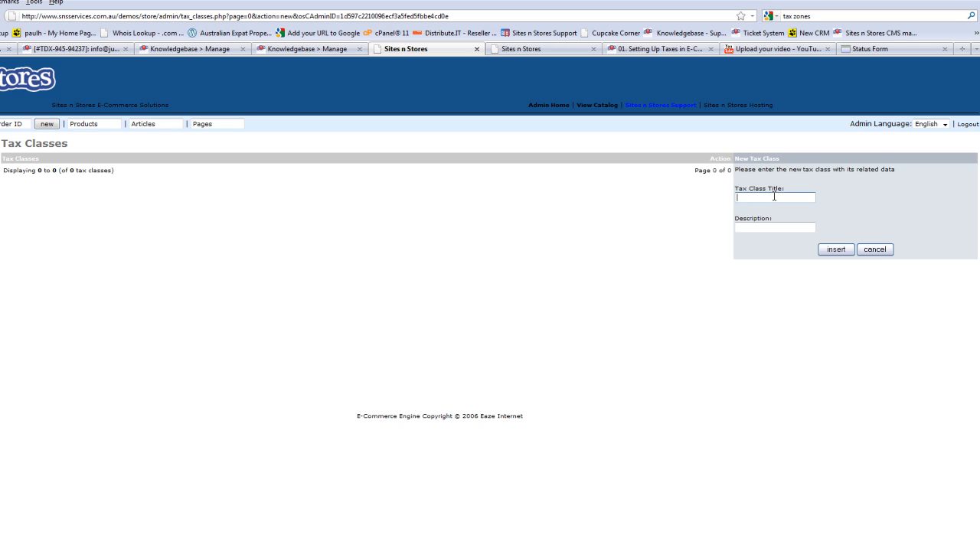
text(GST)
click(779, 227)
text(10% GST)
click(881, 204)
click(837, 250)
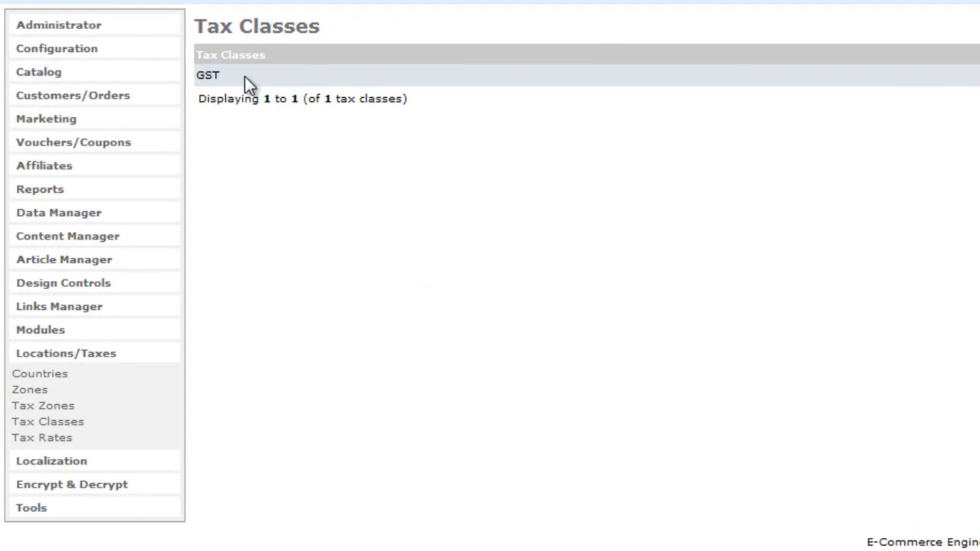
- Start a new tax rate using the GST tax class and the Australia zone
click(46, 441)
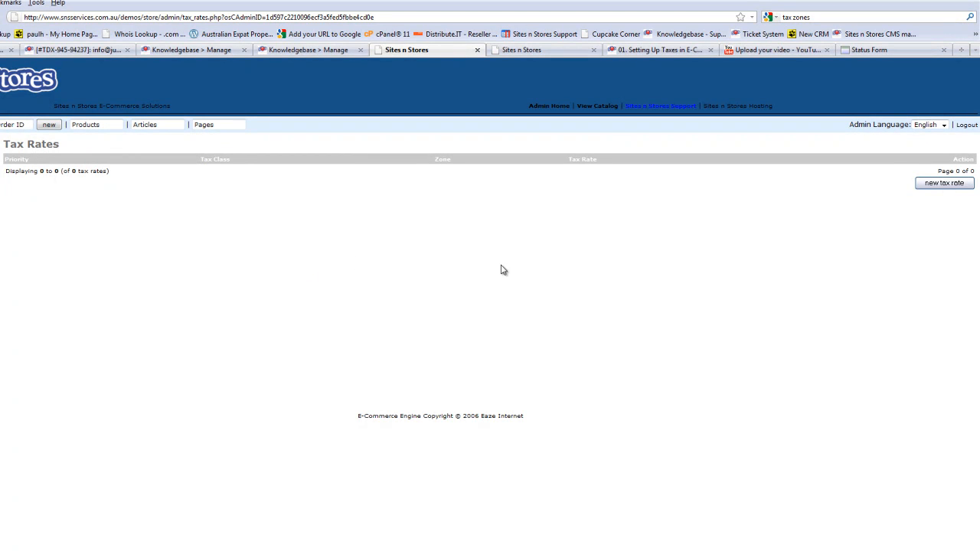
click(946, 183)
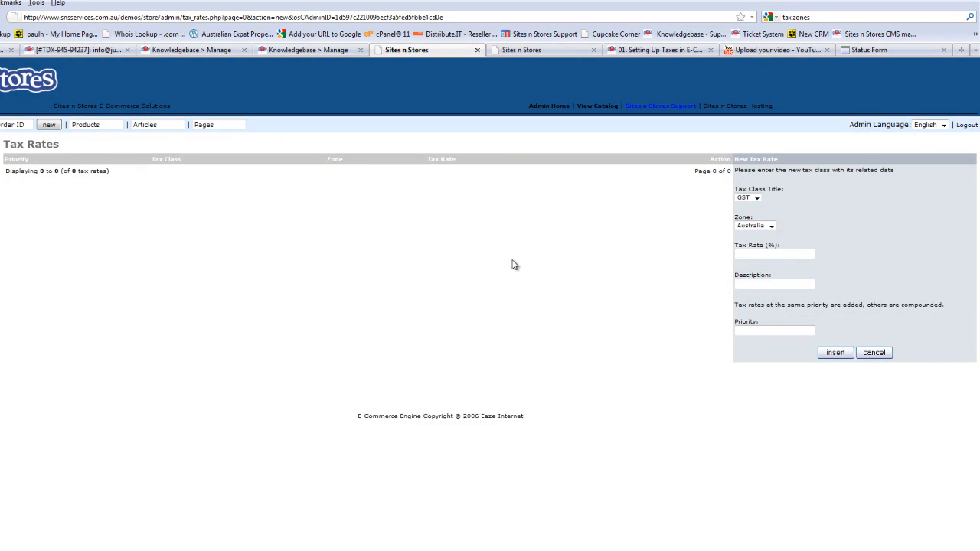
click(757, 199)
click(744, 207)
click(771, 227)
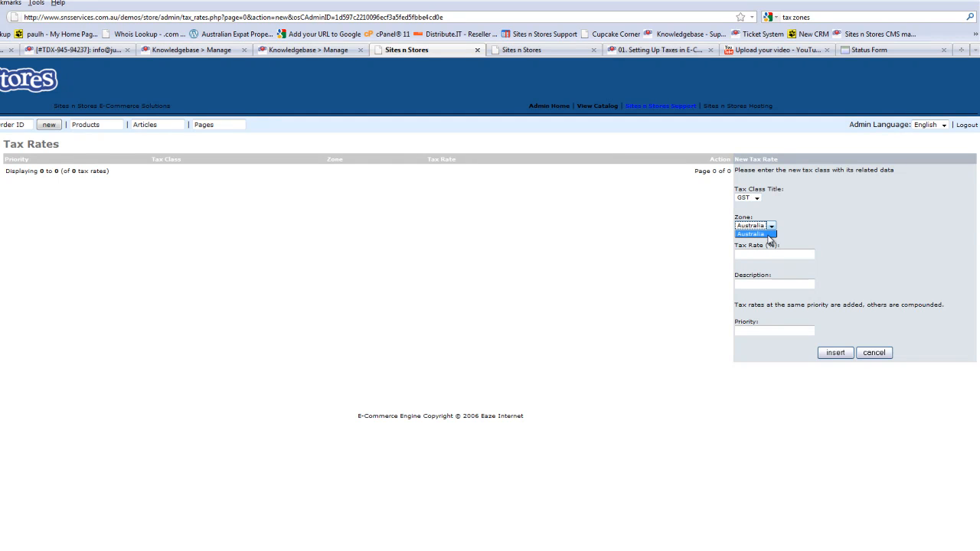
click(767, 234)
- Set the new tax rate to 10% with the description "10% GST", leave the priority empty, and insert it
click(760, 255)
text(1)
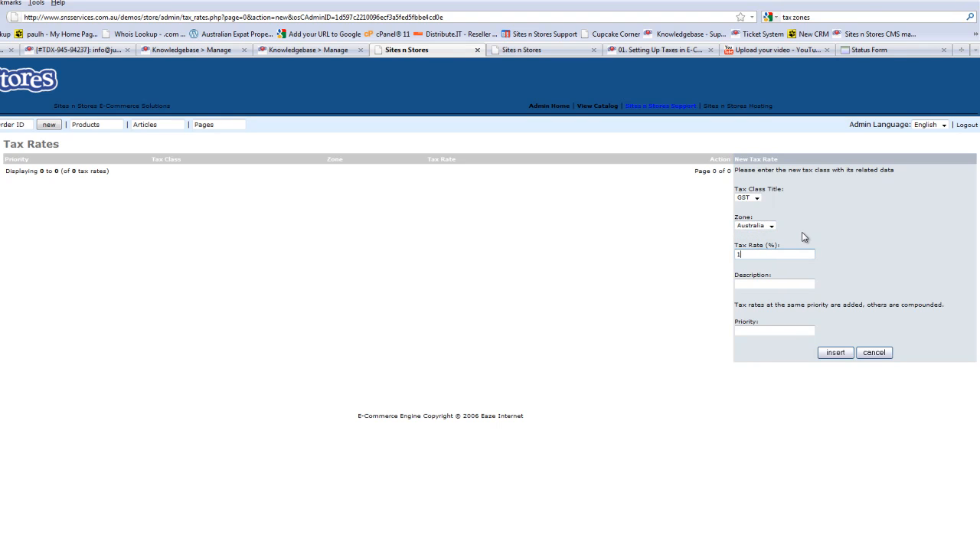
text(0%)
click(762, 284)
text(10% GST)
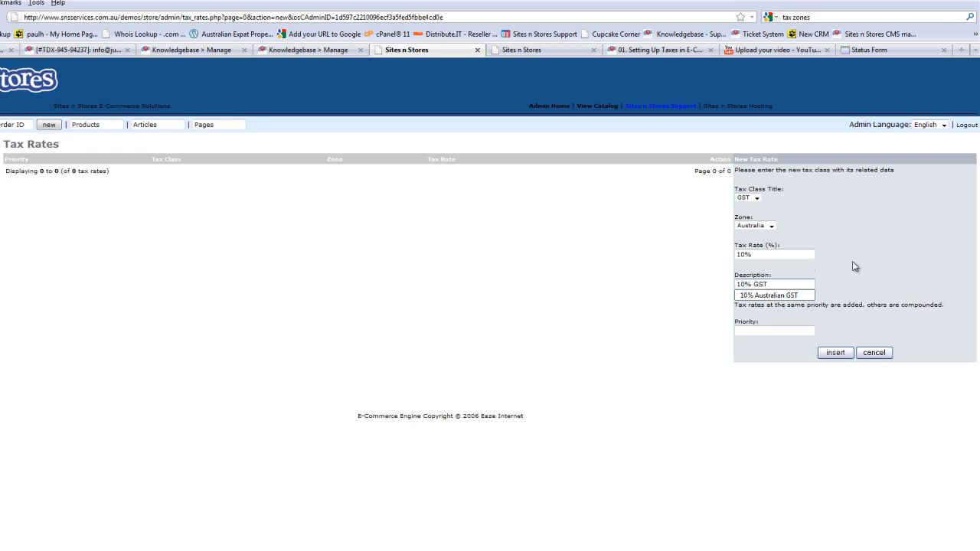
click(854, 262)
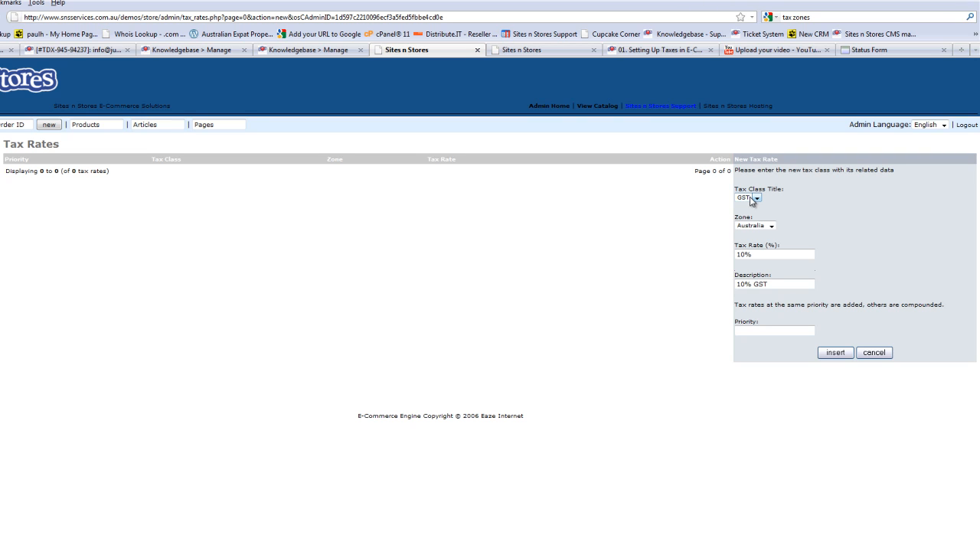
click(839, 353)
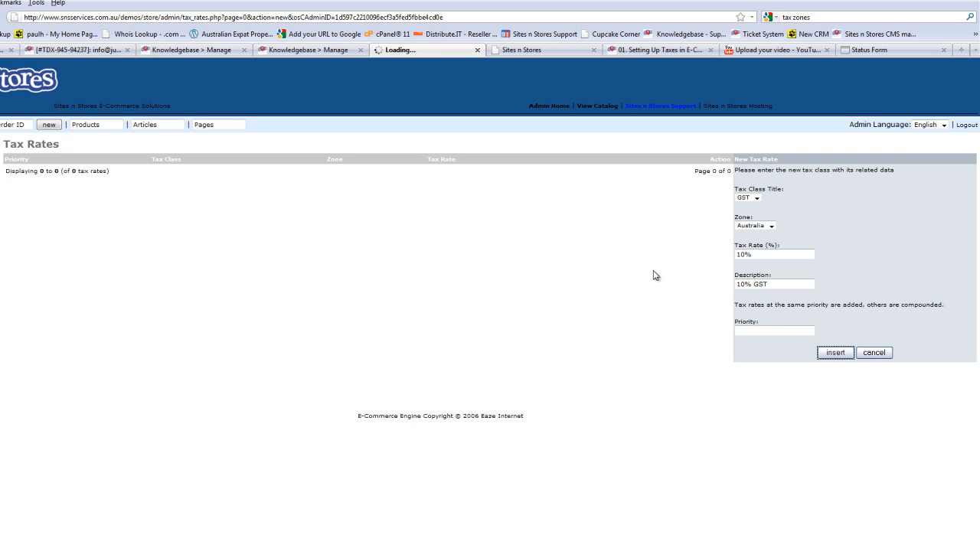